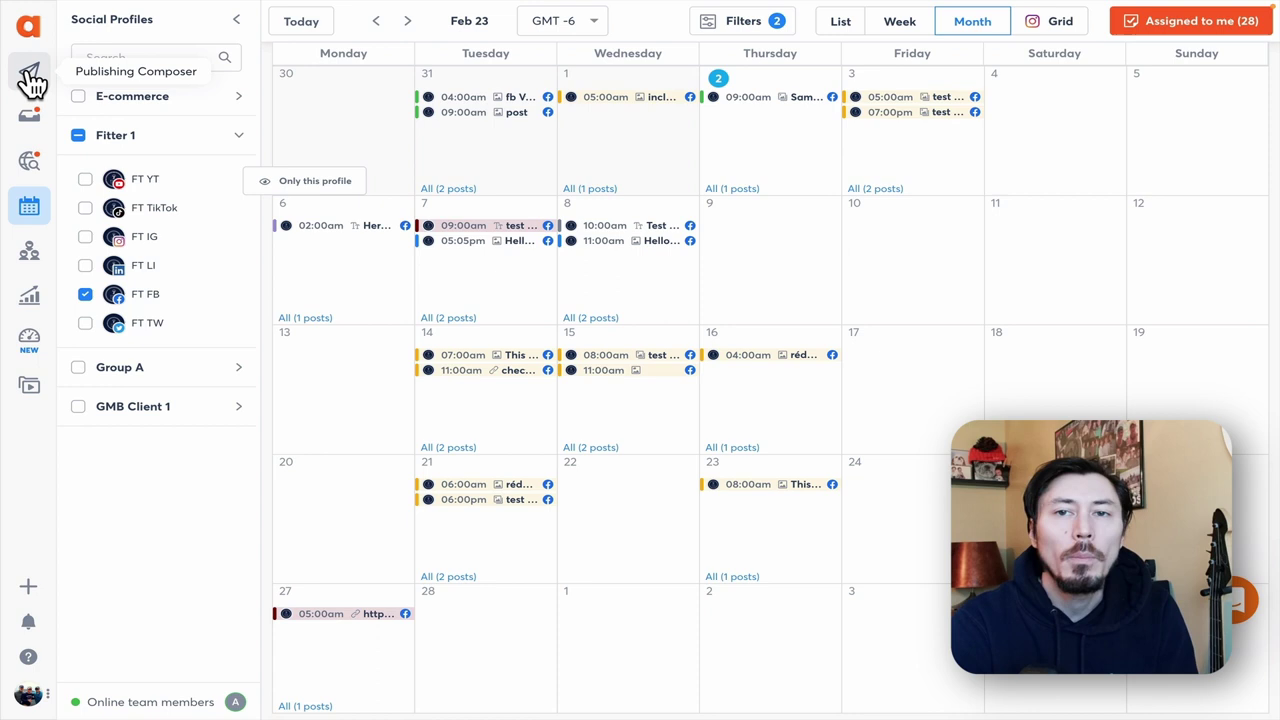
# Start a new post and select every Fitter 1 profile except FT YT
pyautogui.click(31, 74)
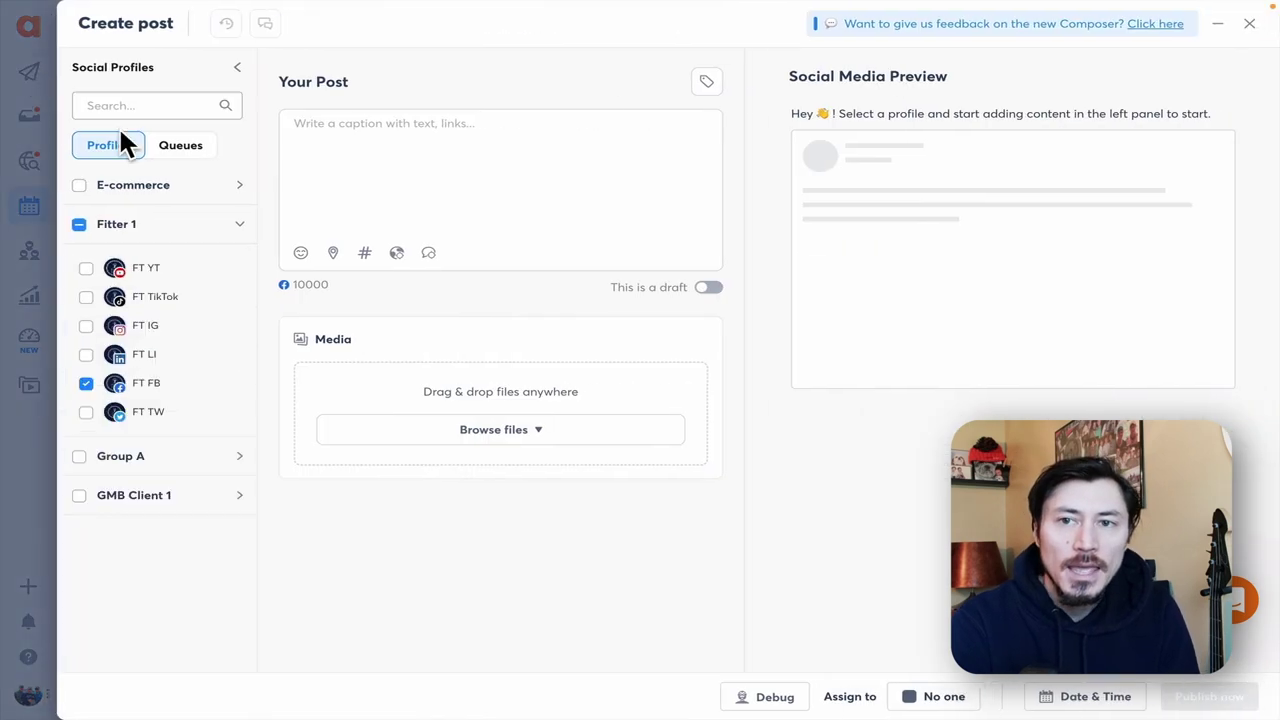
pyautogui.click(79, 225)
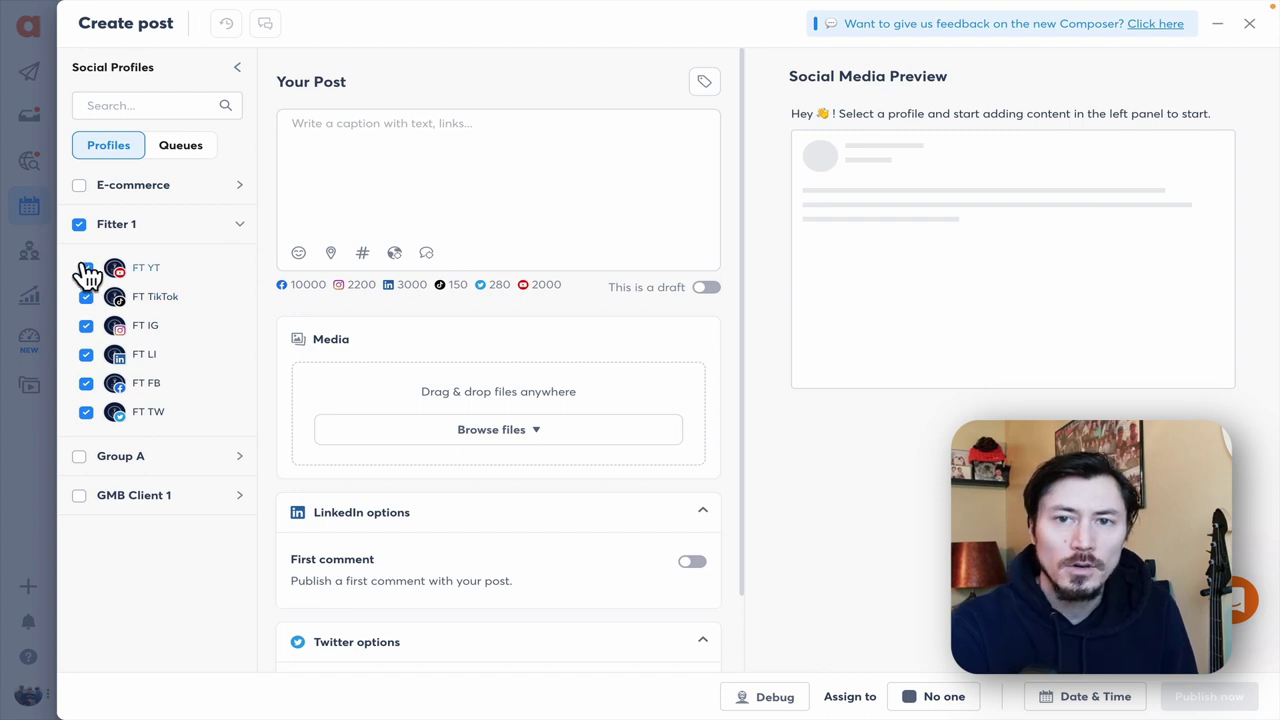
pyautogui.click(86, 269)
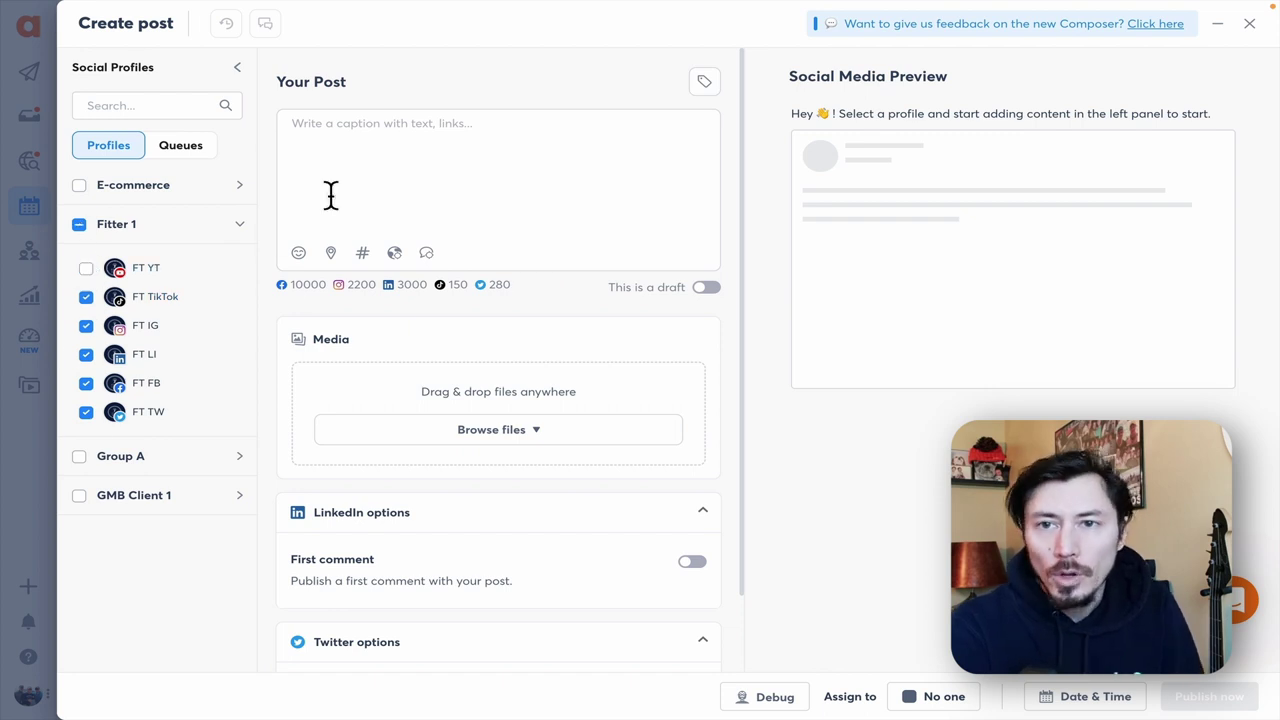
# Write the post caption "Hey who is ready to get Fitter Today?"
pyautogui.click(392, 151)
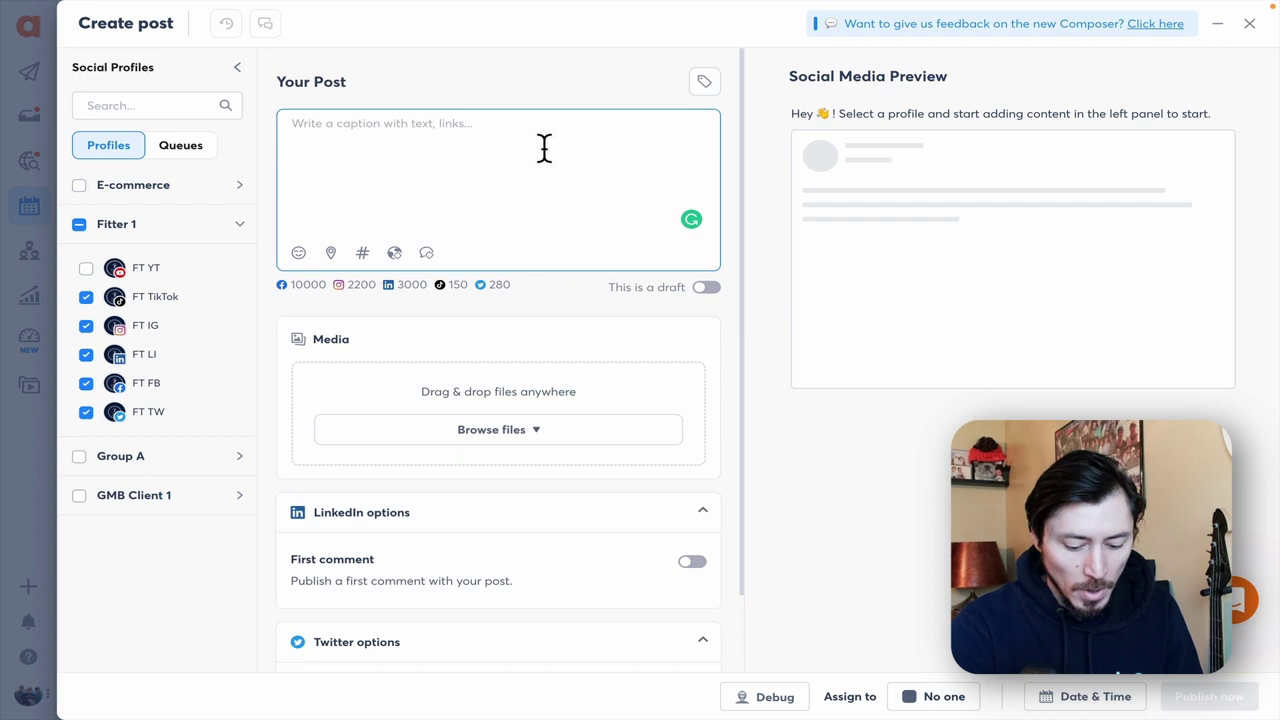
pyautogui.write('Hey who is ready to get')
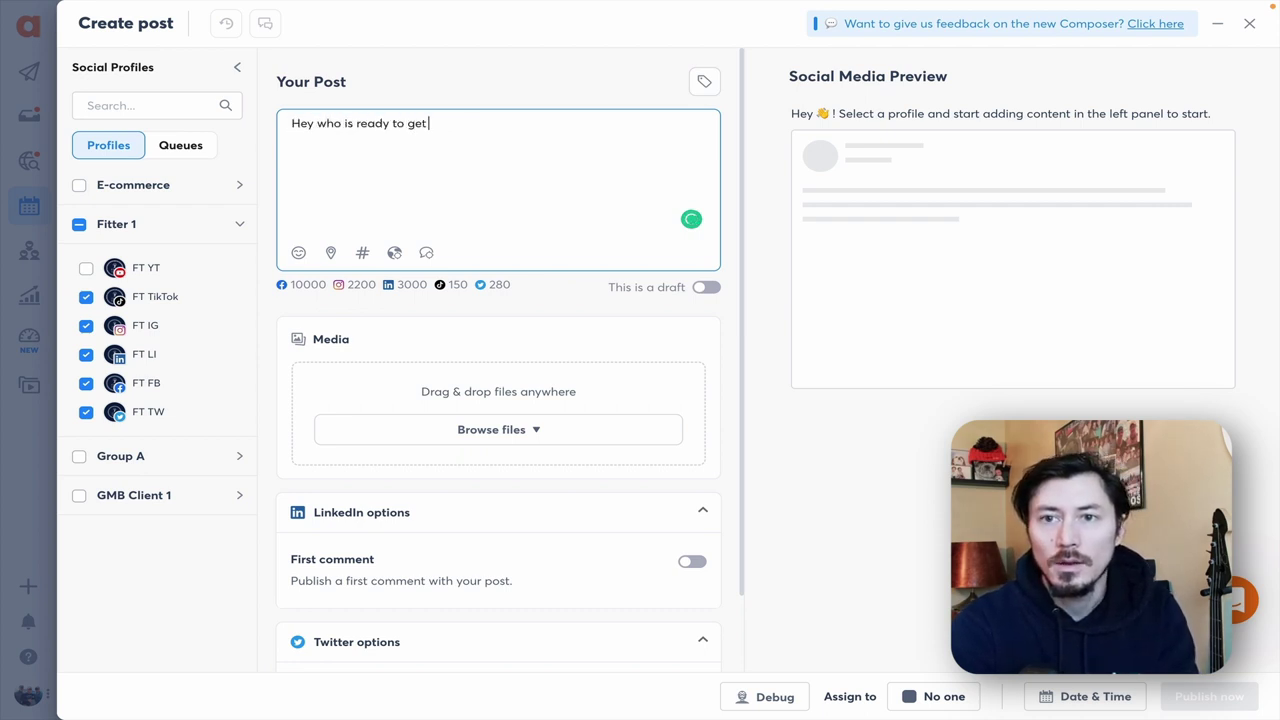
pyautogui.write(' Fitter Today')
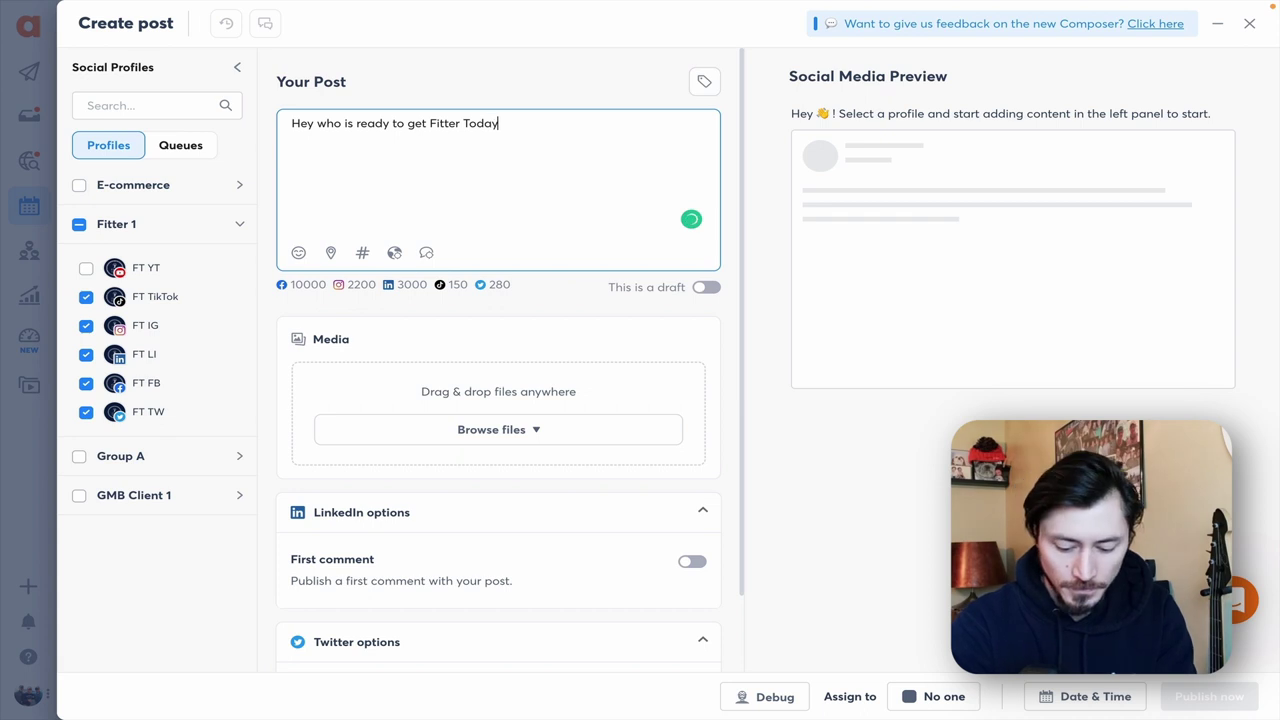
pyautogui.write('?')
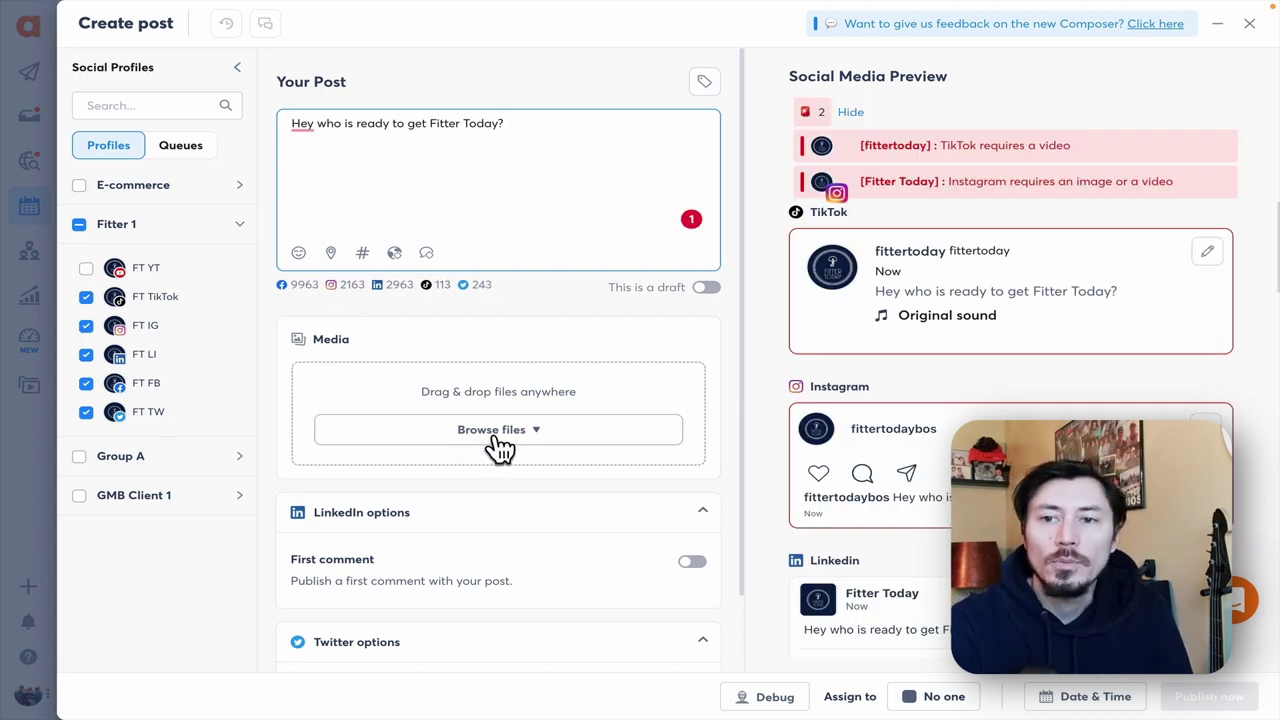
# Upload the video TikTokDay.mp4 from the computer's FitterToday folder as the post's media
pyautogui.click(508, 440)
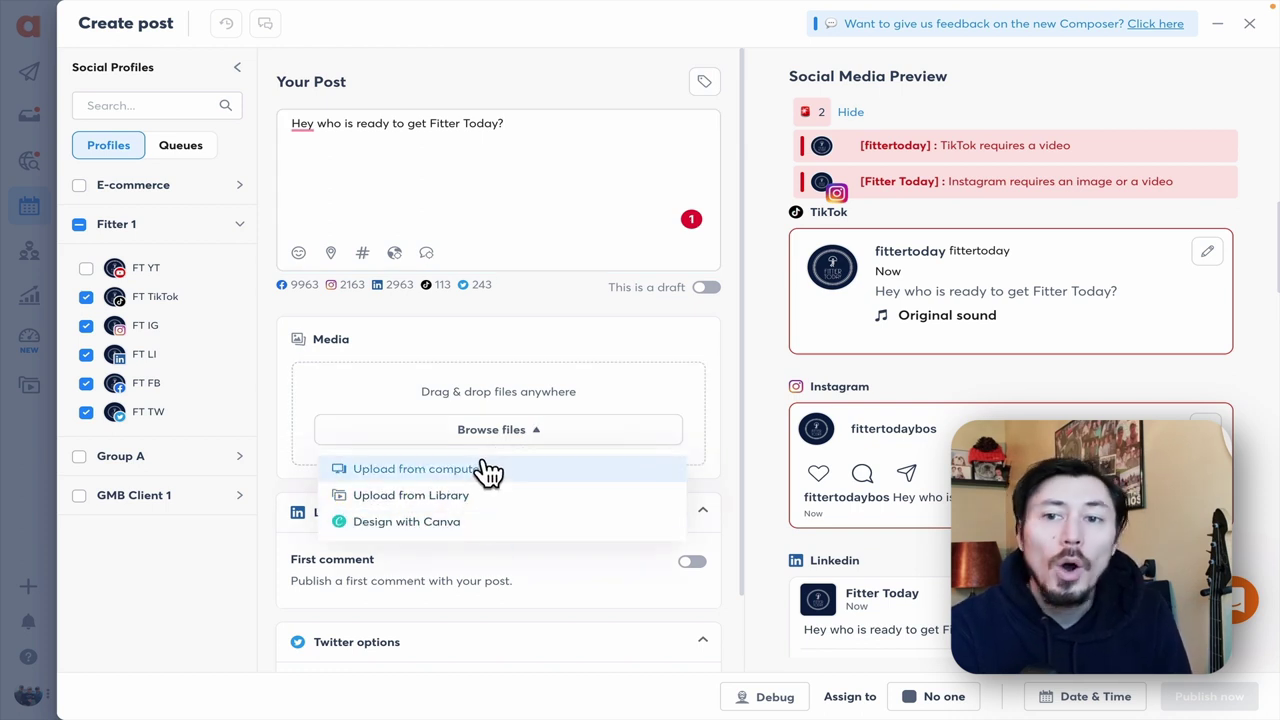
pyautogui.click(489, 470)
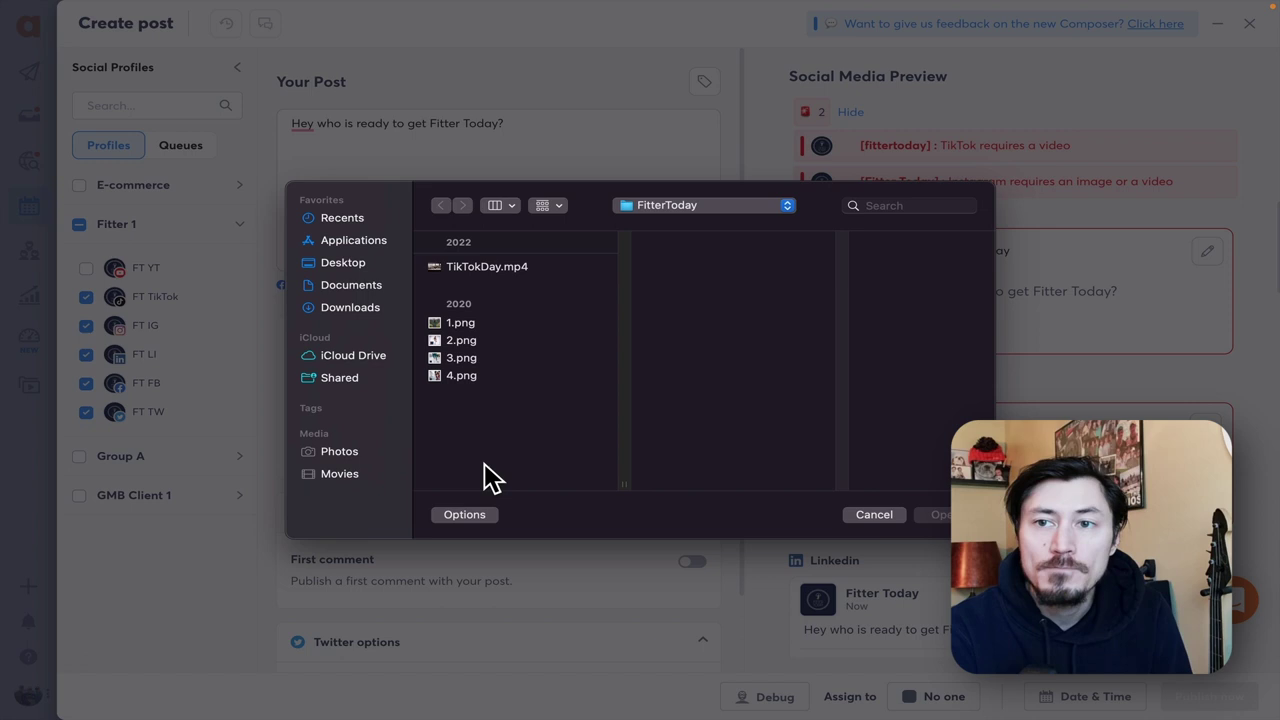
pyautogui.click(500, 268)
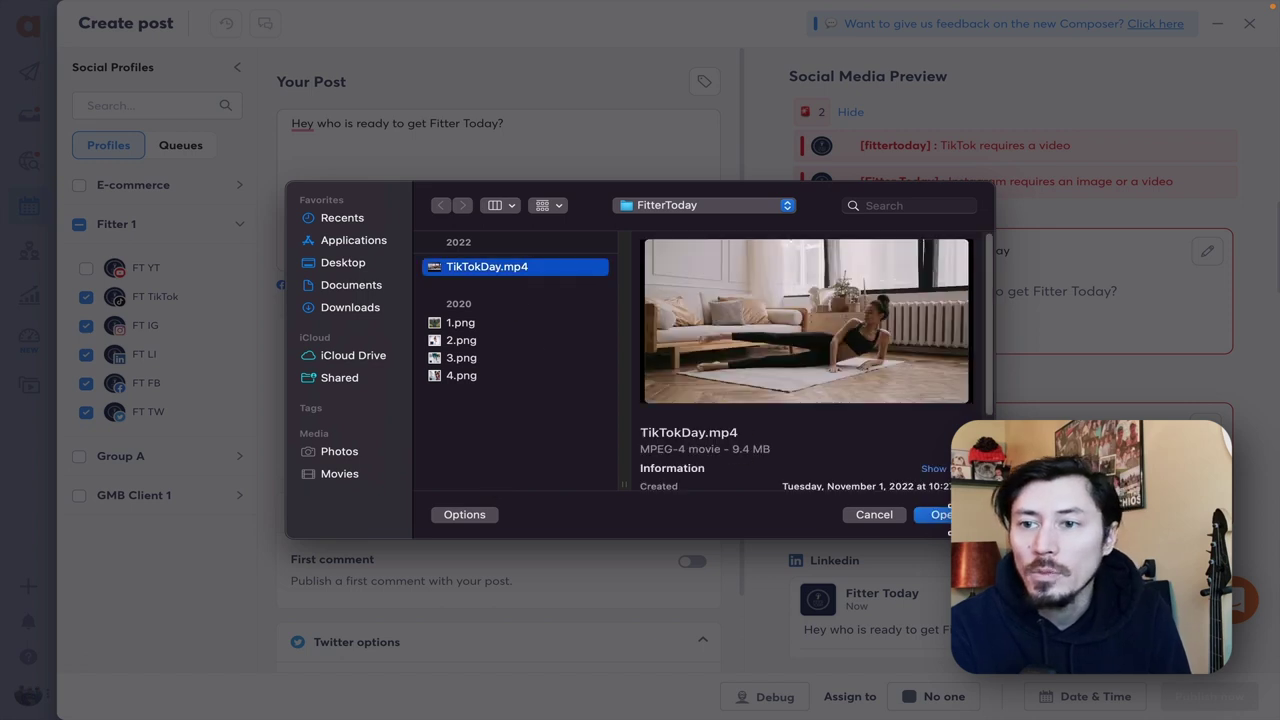
pyautogui.click(938, 514)
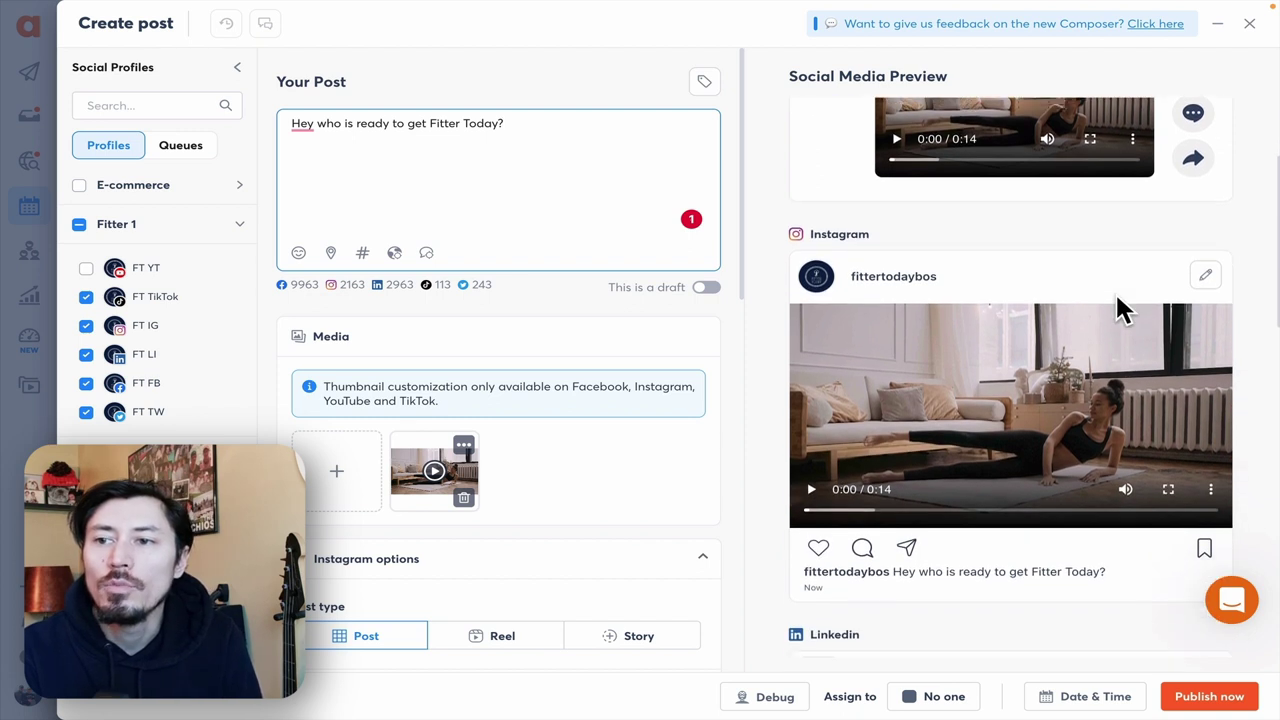
# Review the post previews for each network and the Instagram, LinkedIn and TikTok publishing options
pyautogui.scroll(-10, 1120, 307)
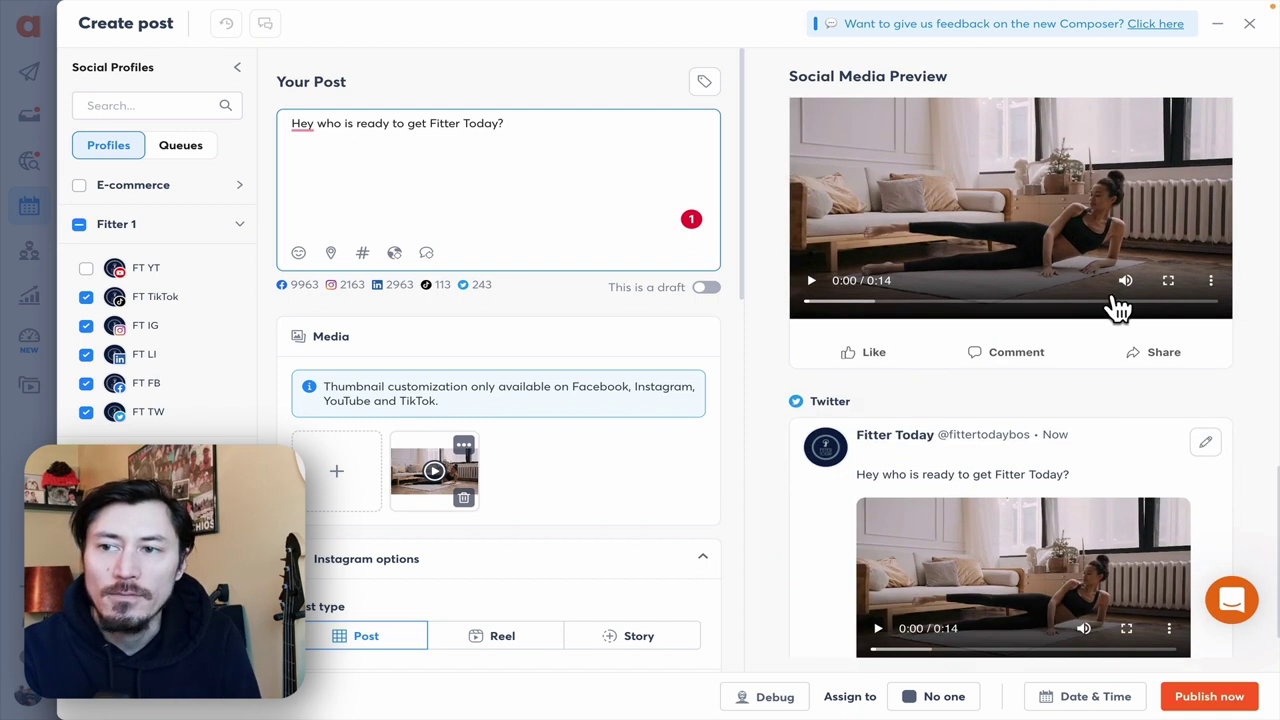
pyautogui.scroll(-3, 486, 306)
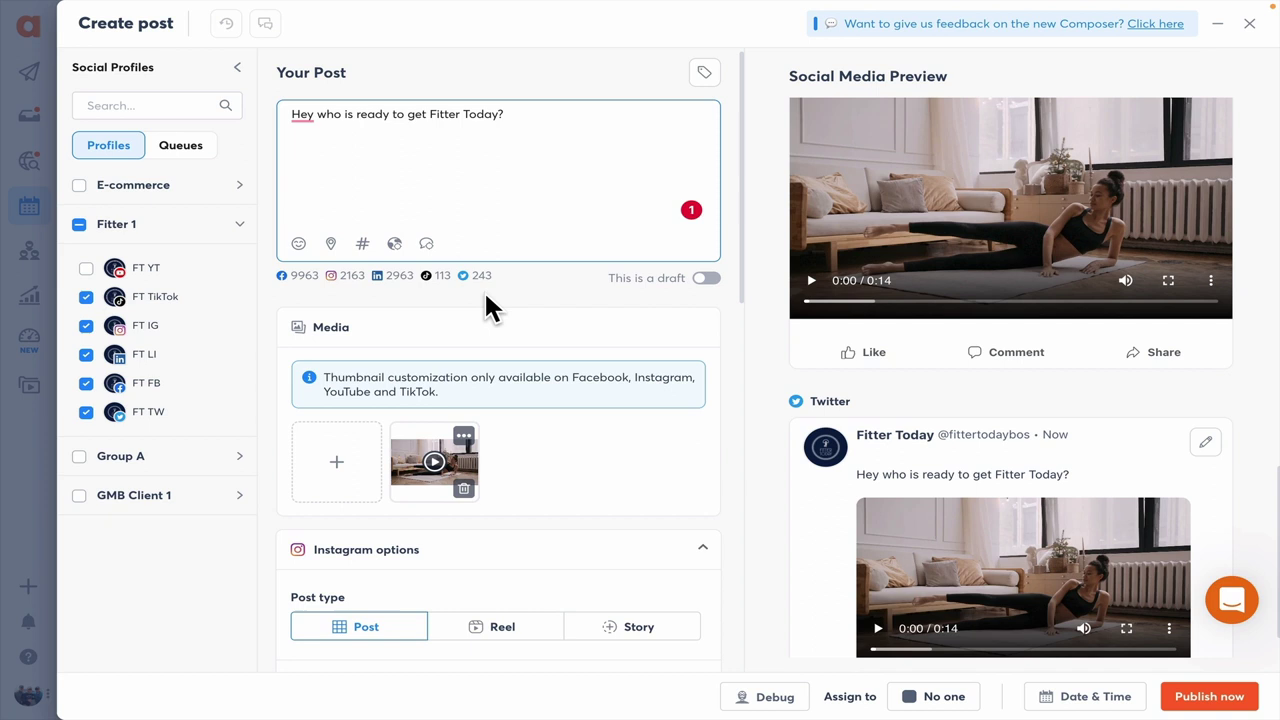
pyautogui.scroll(-5, 510, 300)
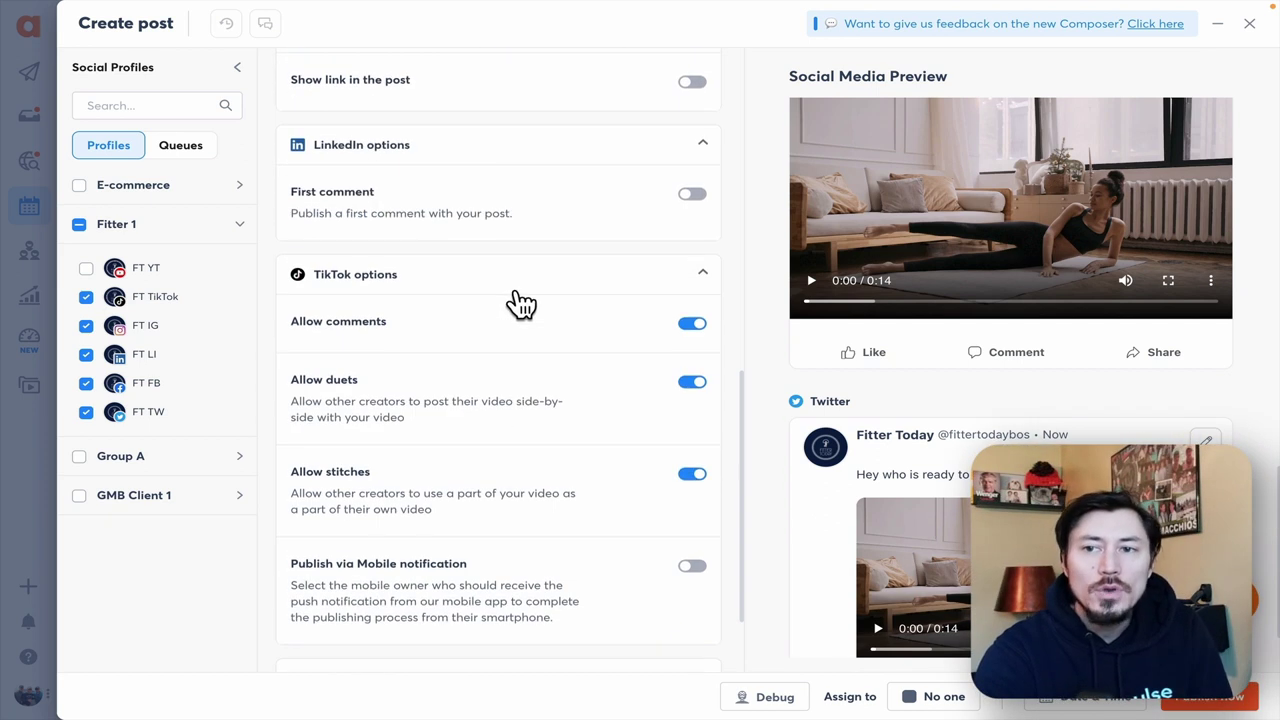
pyautogui.scroll(5, 495, 300)
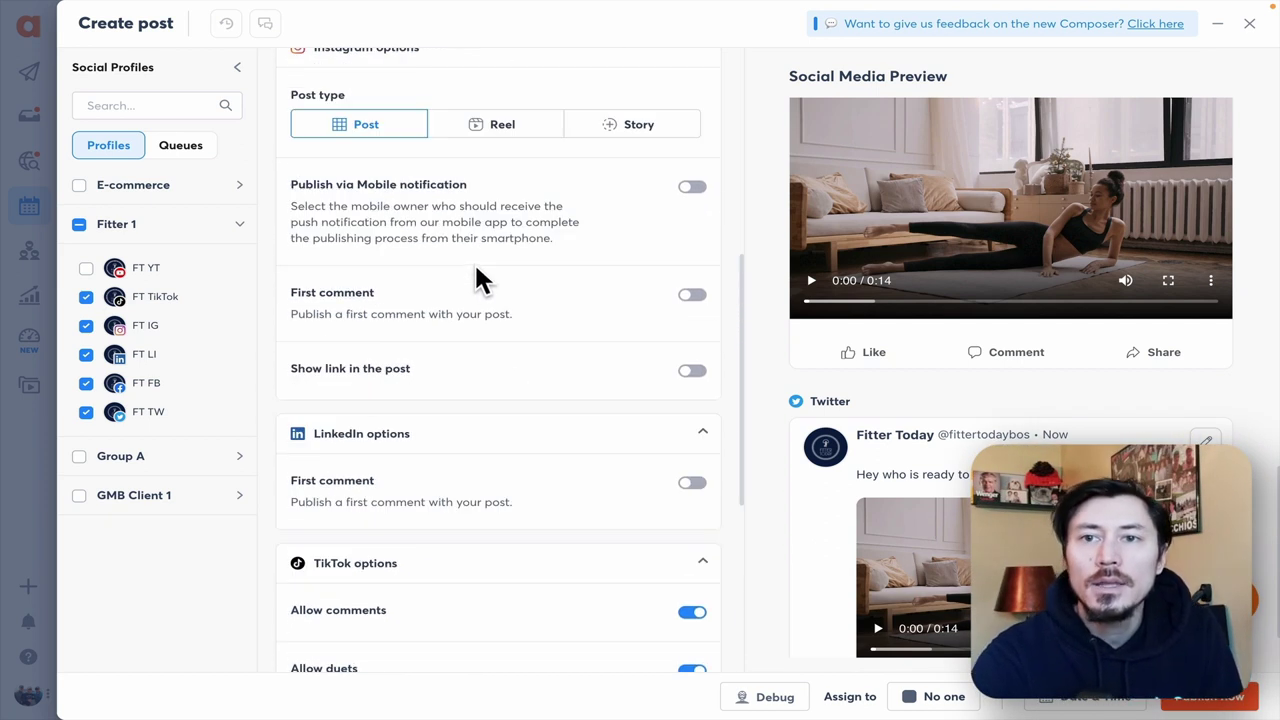
pyautogui.scroll(2, 476, 258)
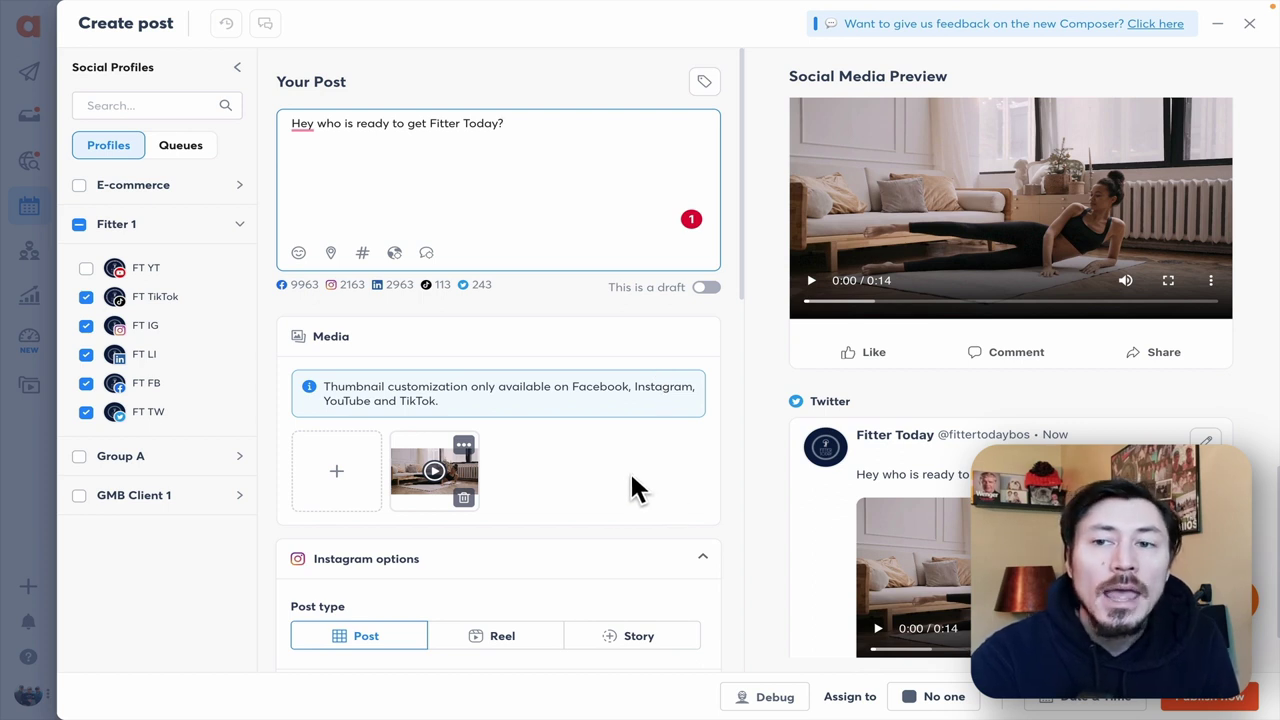
pyautogui.scroll(-5, 543, 568)
pyautogui.scroll(-1, 543, 568)
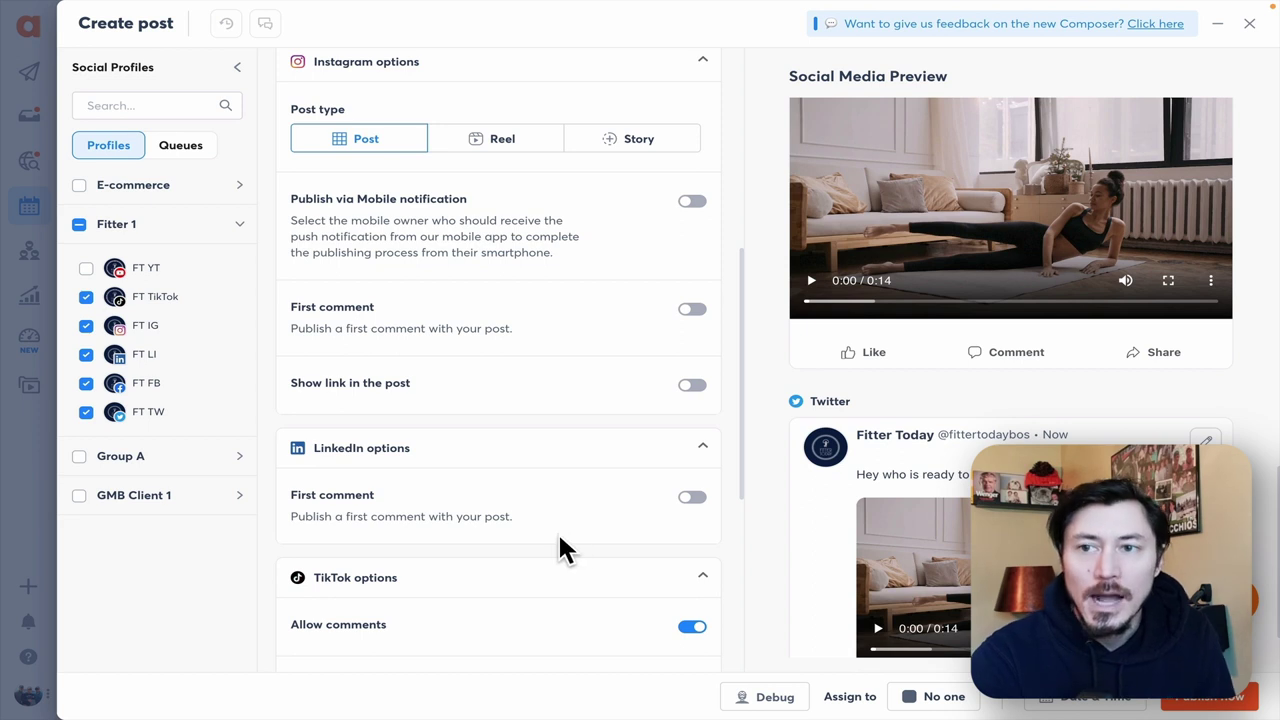
pyautogui.scroll(5, 558, 531)
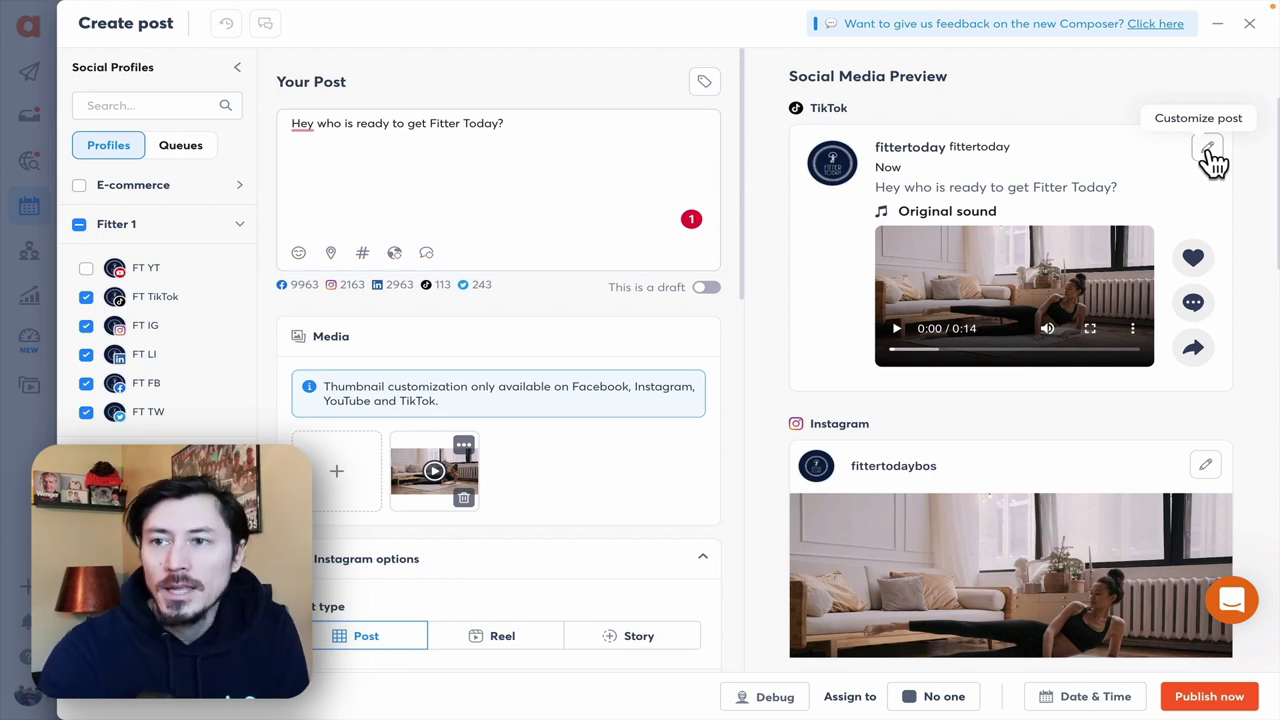
# Customize the TikTok version by adding the saved hashtag group #Moov #MoovLATAM #Moovprueba to its caption
pyautogui.click(1209, 150)
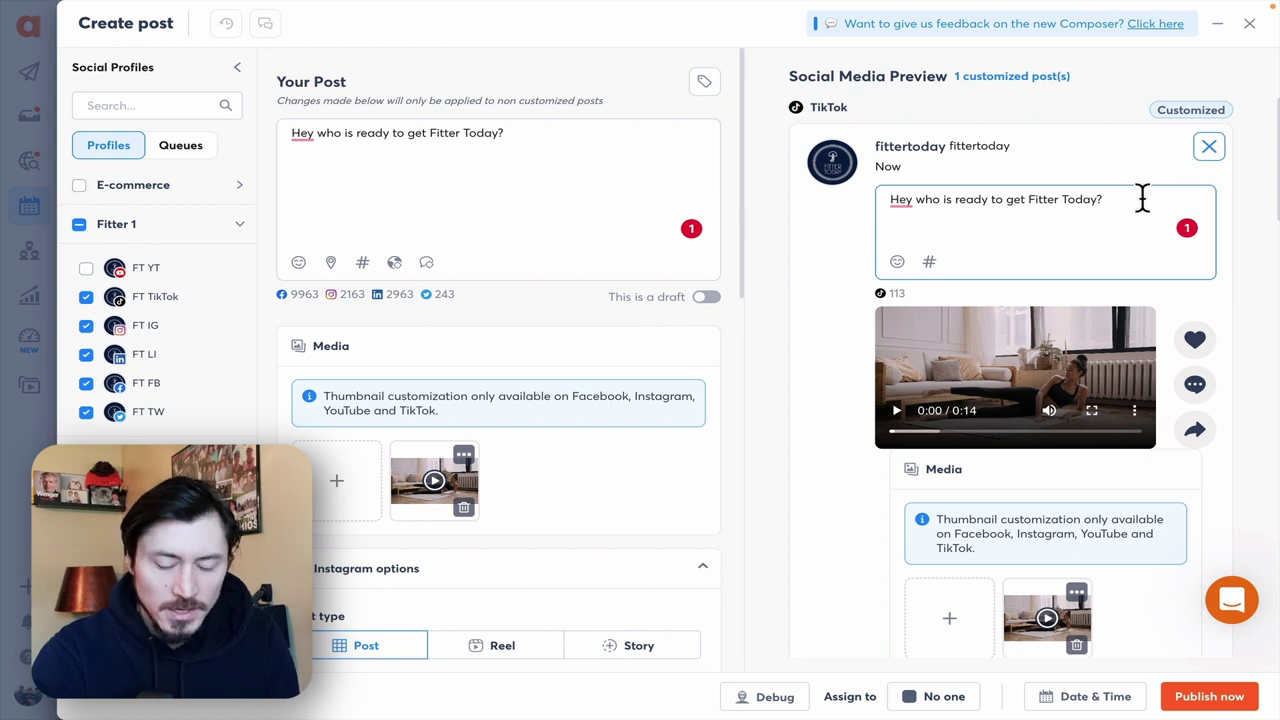
pyautogui.click(929, 262)
pyautogui.click(342, 205)
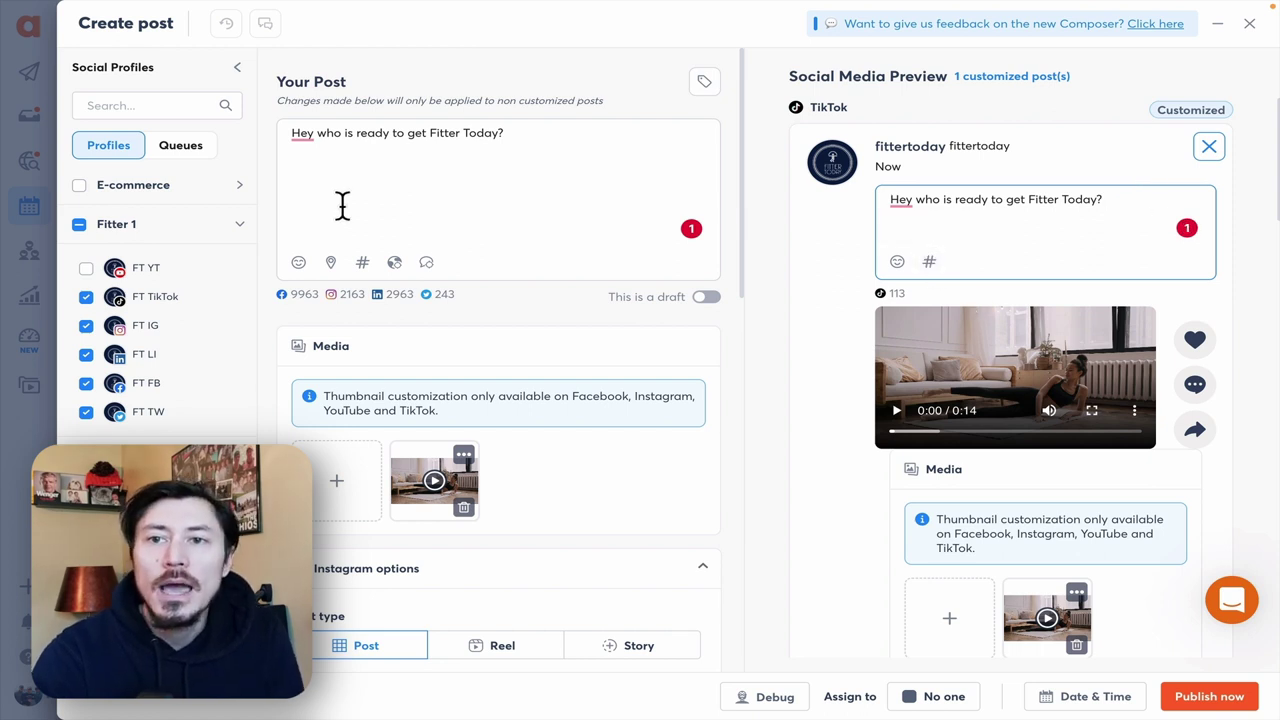
pyautogui.click(930, 262)
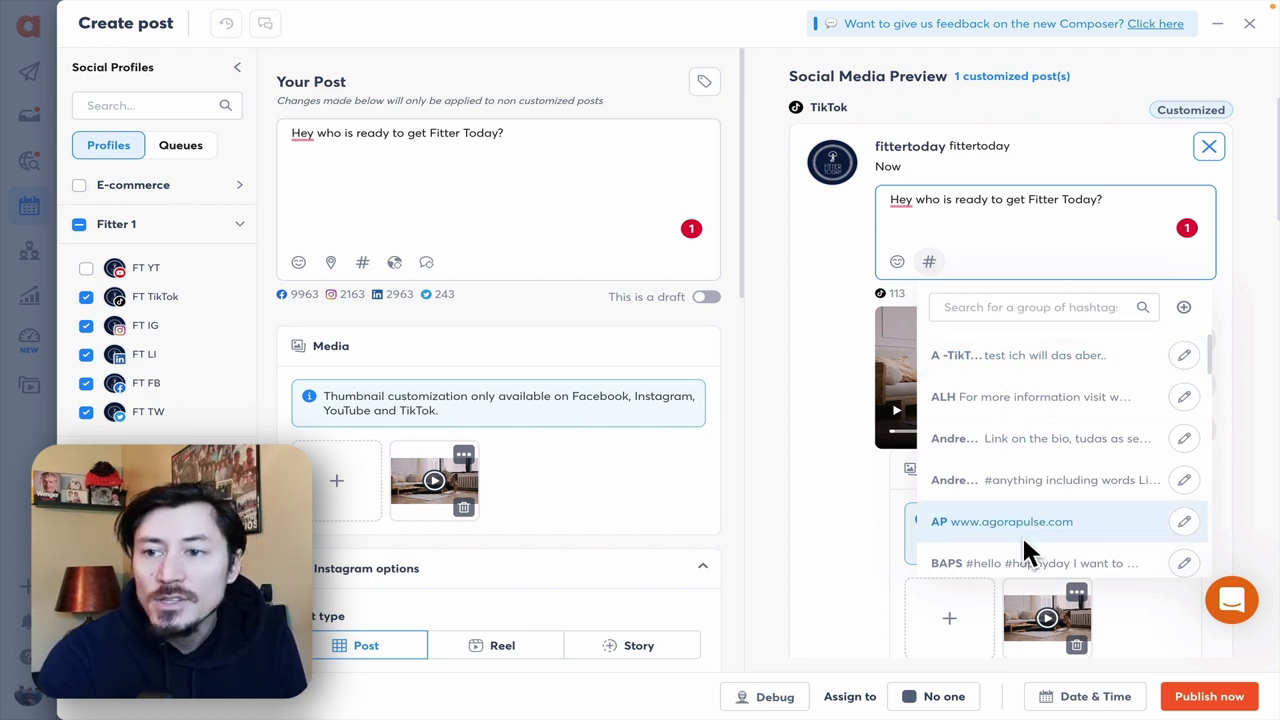
pyautogui.scroll(-3, 1050, 475)
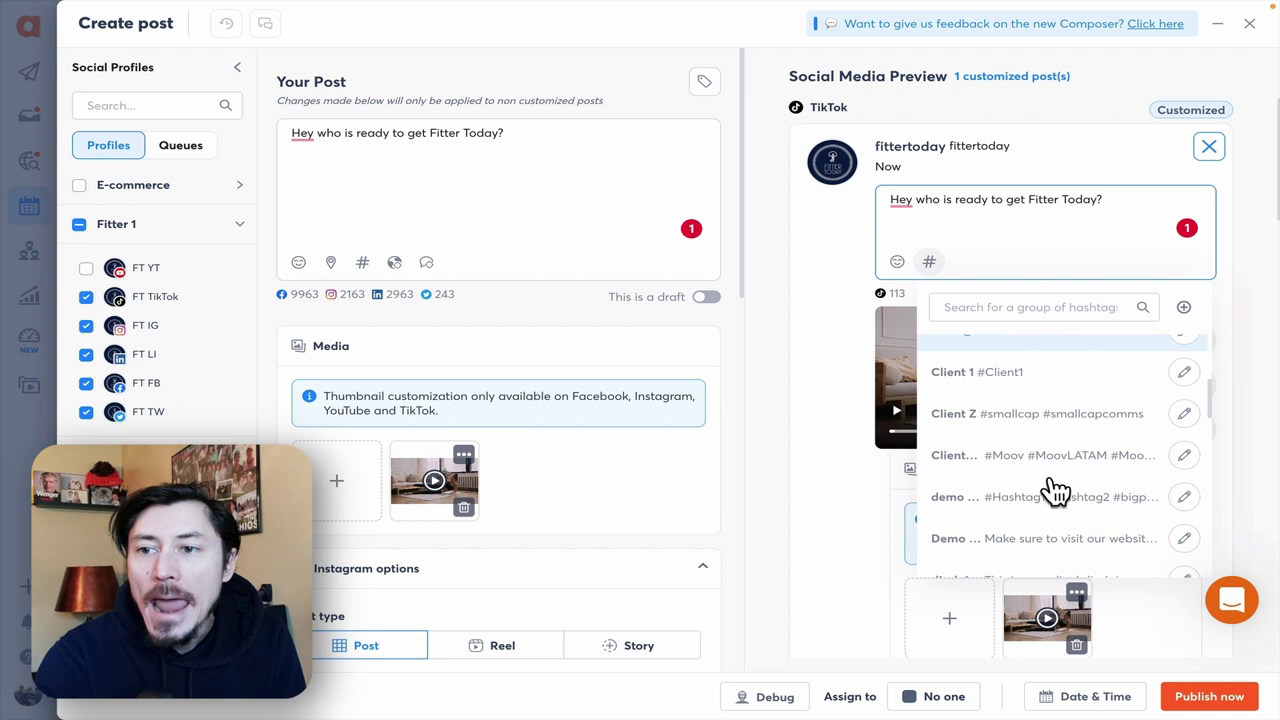
pyautogui.click(1013, 458)
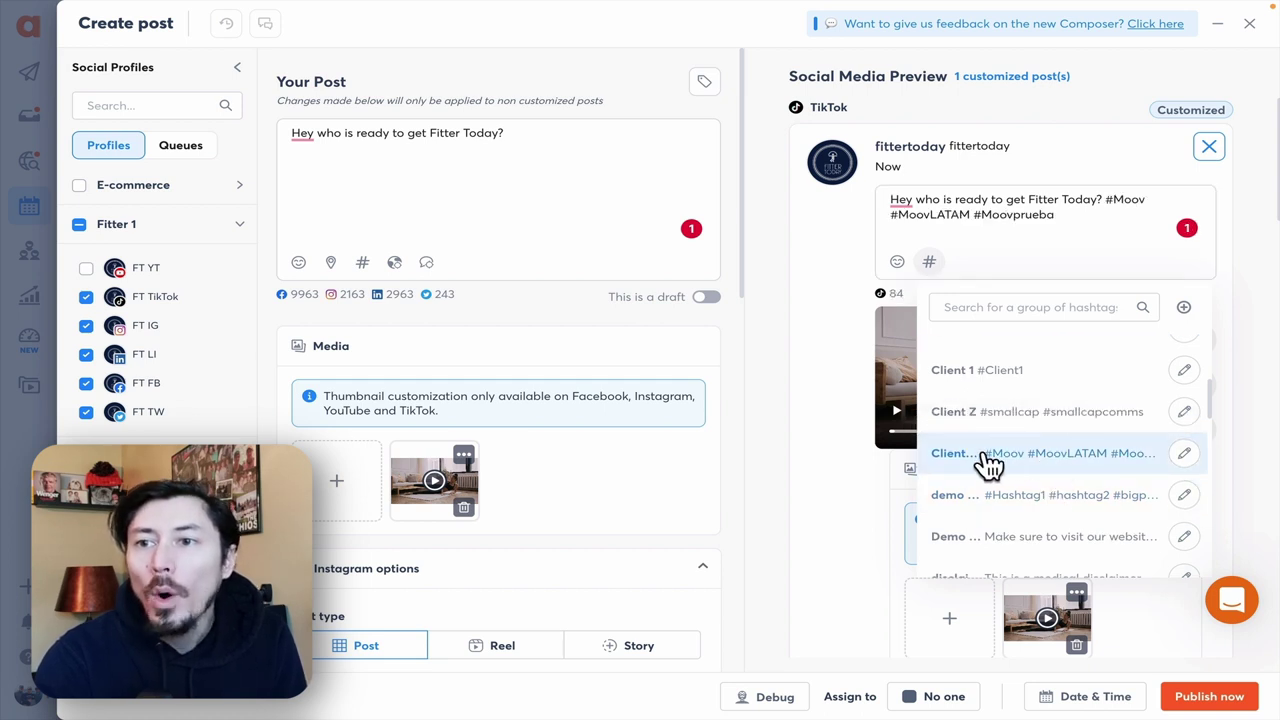
pyautogui.click(1209, 148)
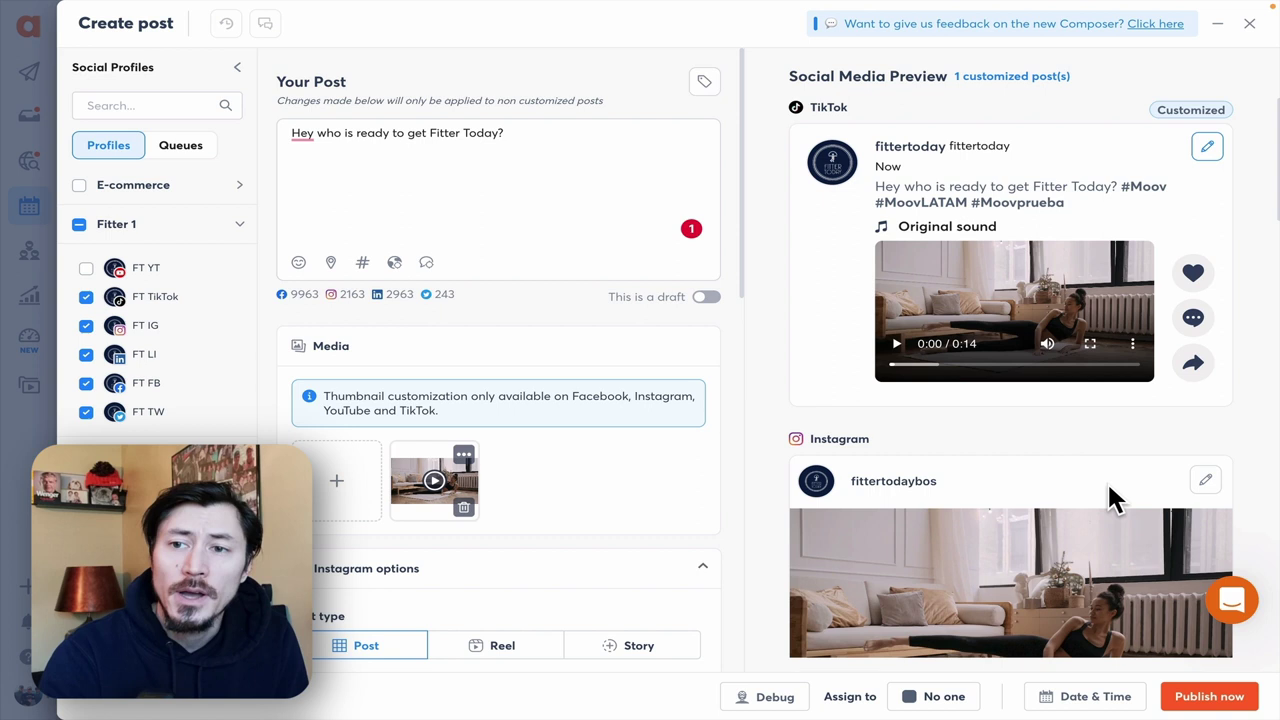
# Customize the LinkedIn version of the post by removing its video, leaving only the caption
pyautogui.scroll(-5, 1131, 491)
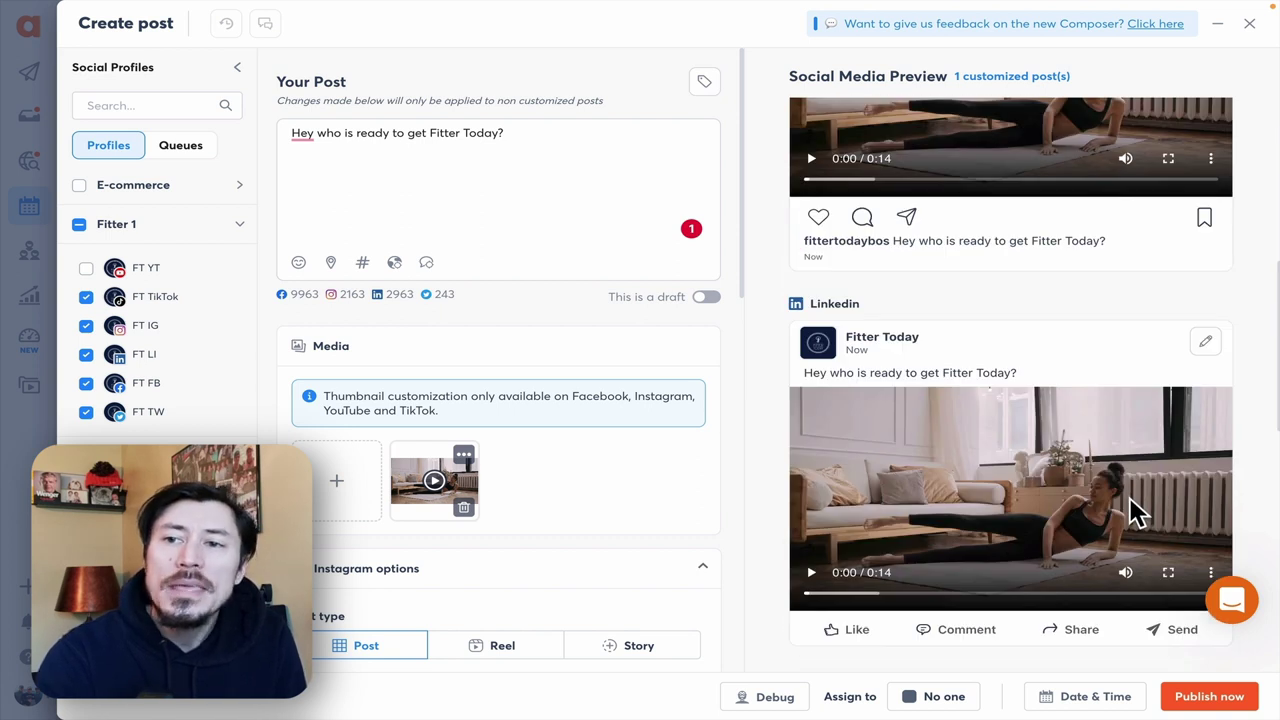
pyautogui.scroll(-3, 1138, 512)
pyautogui.scroll(3, 1134, 505)
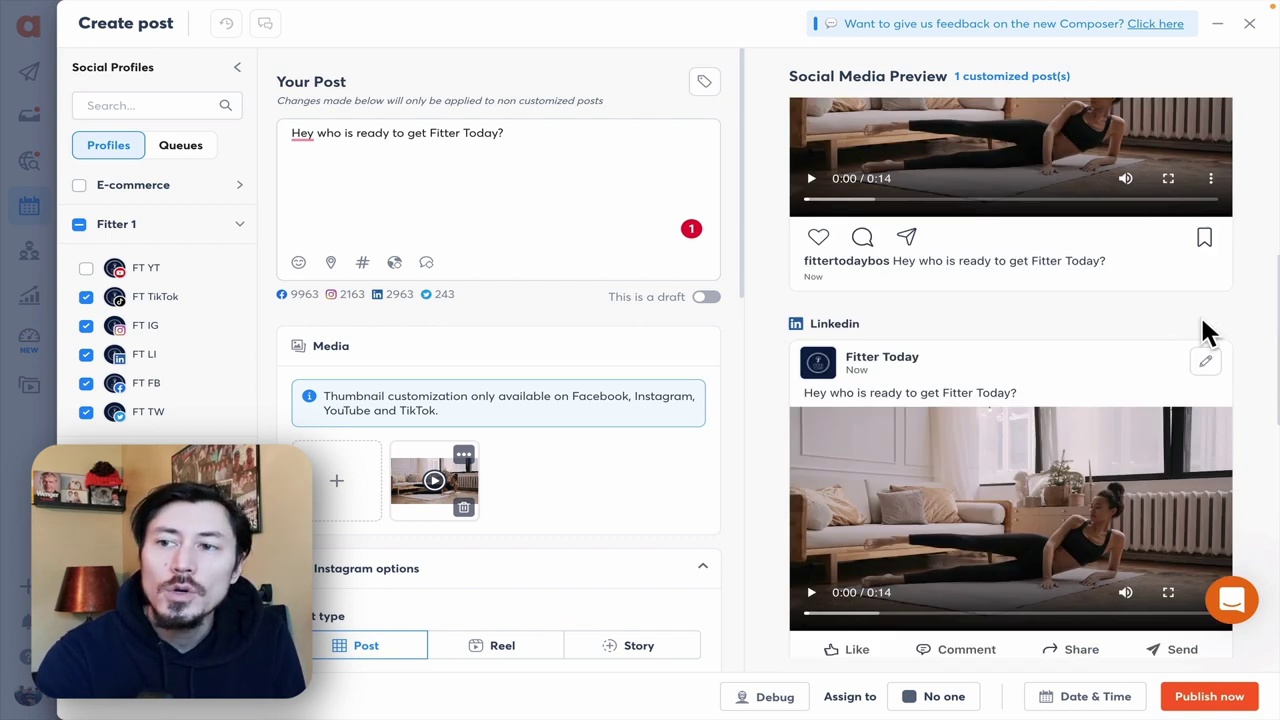
pyautogui.click(1206, 362)
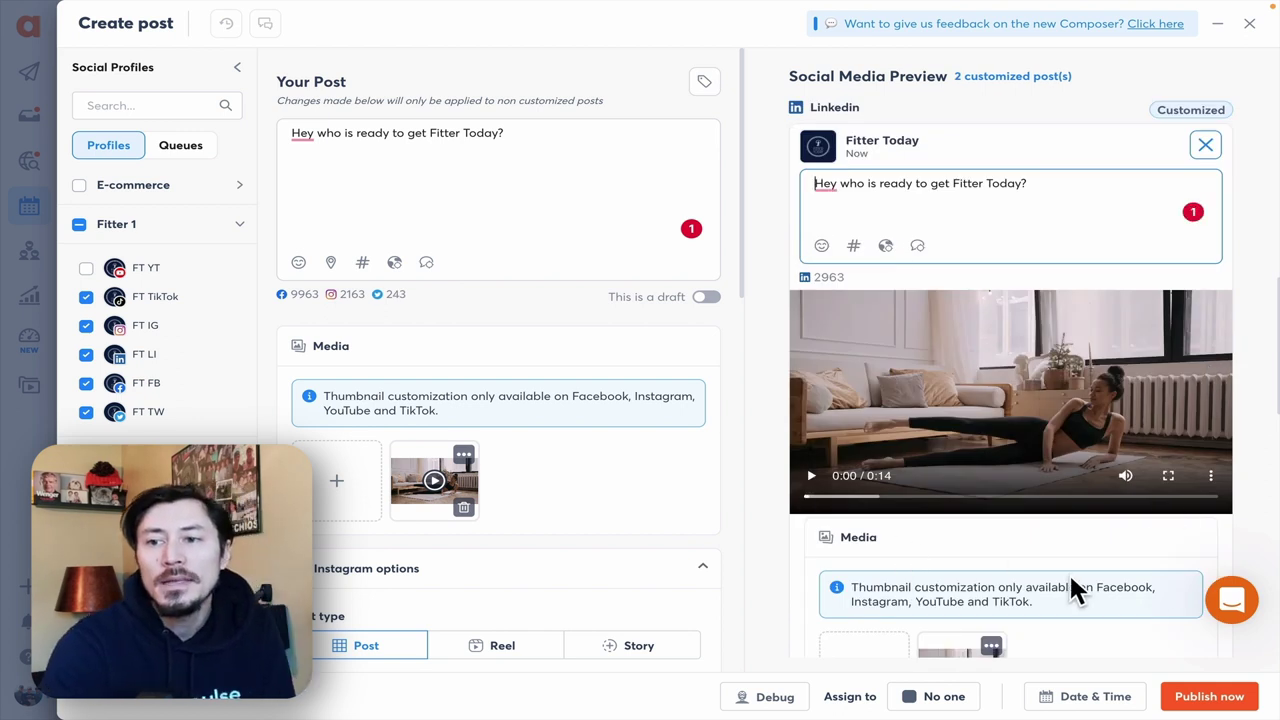
pyautogui.scroll(-1, 1069, 572)
pyautogui.scroll(-1, 972, 634)
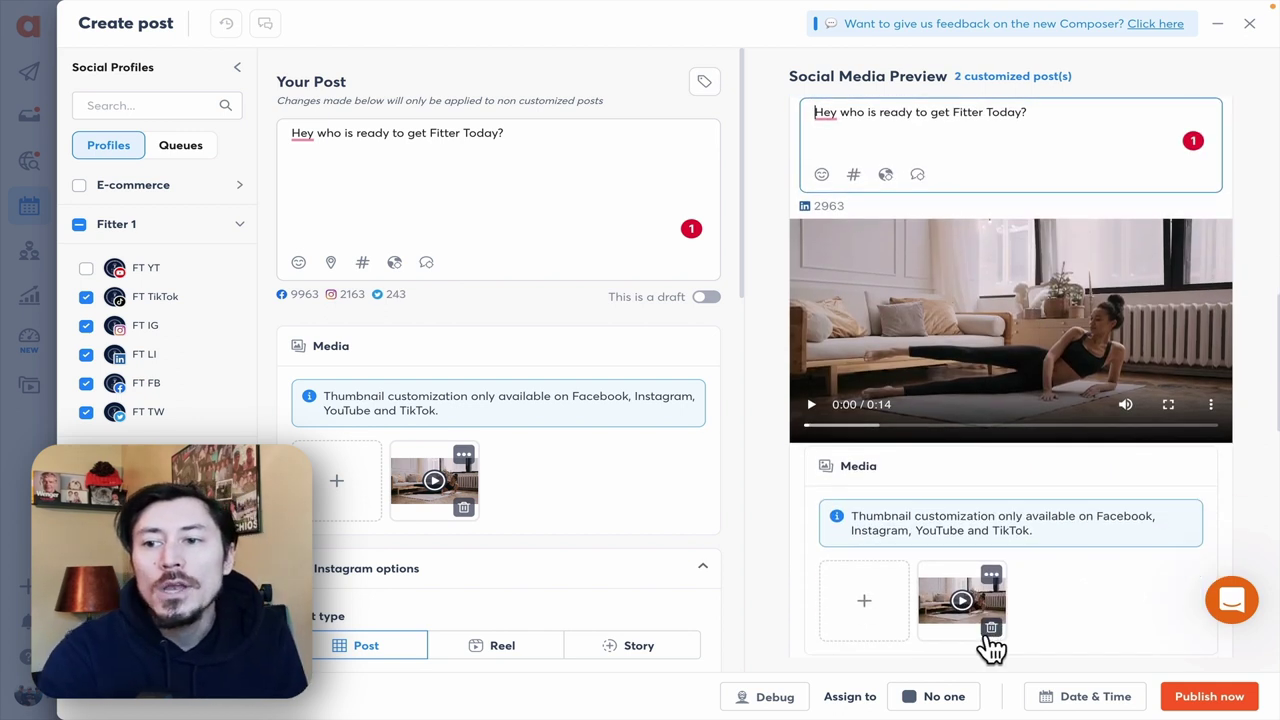
pyautogui.click(992, 628)
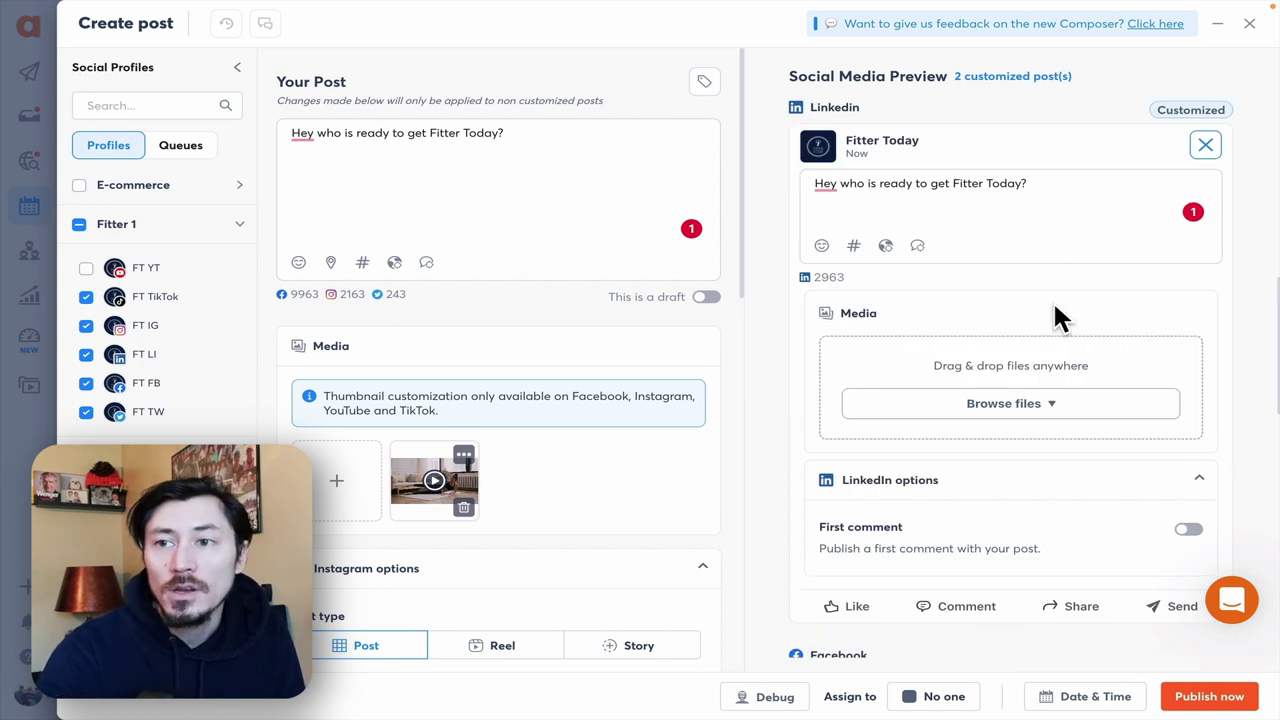
pyautogui.click(1064, 177)
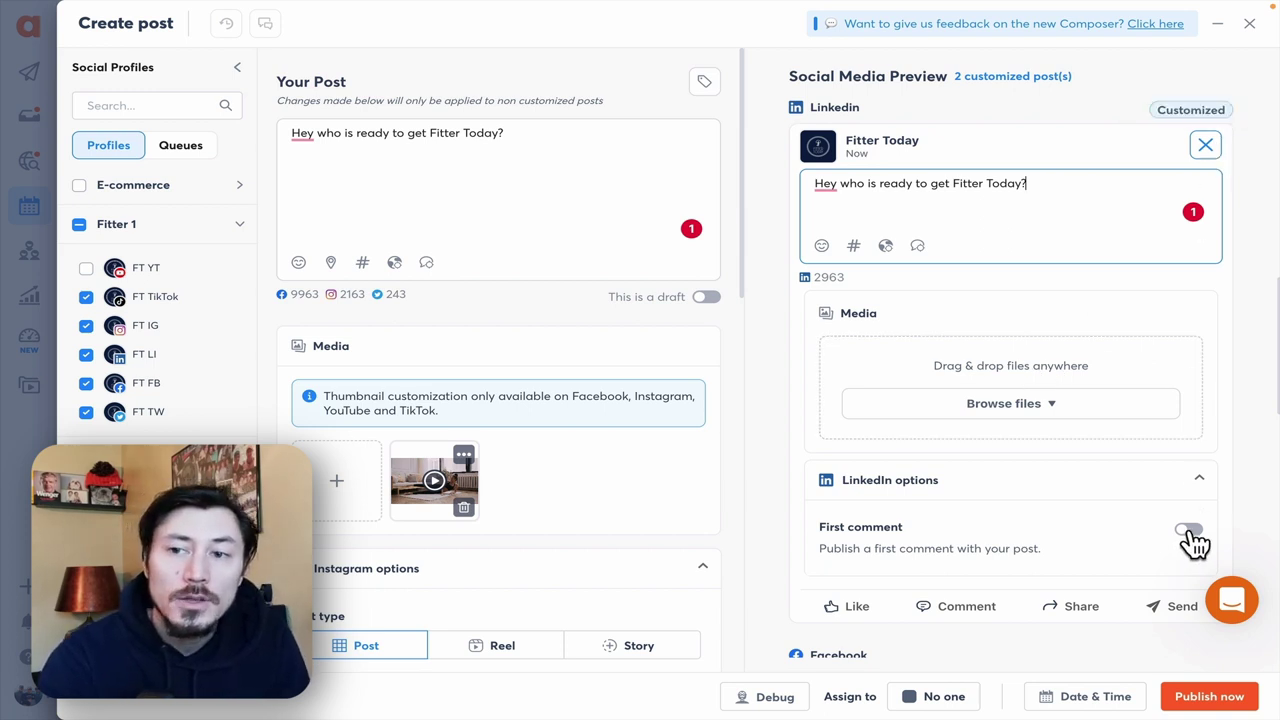
pyautogui.click(1207, 148)
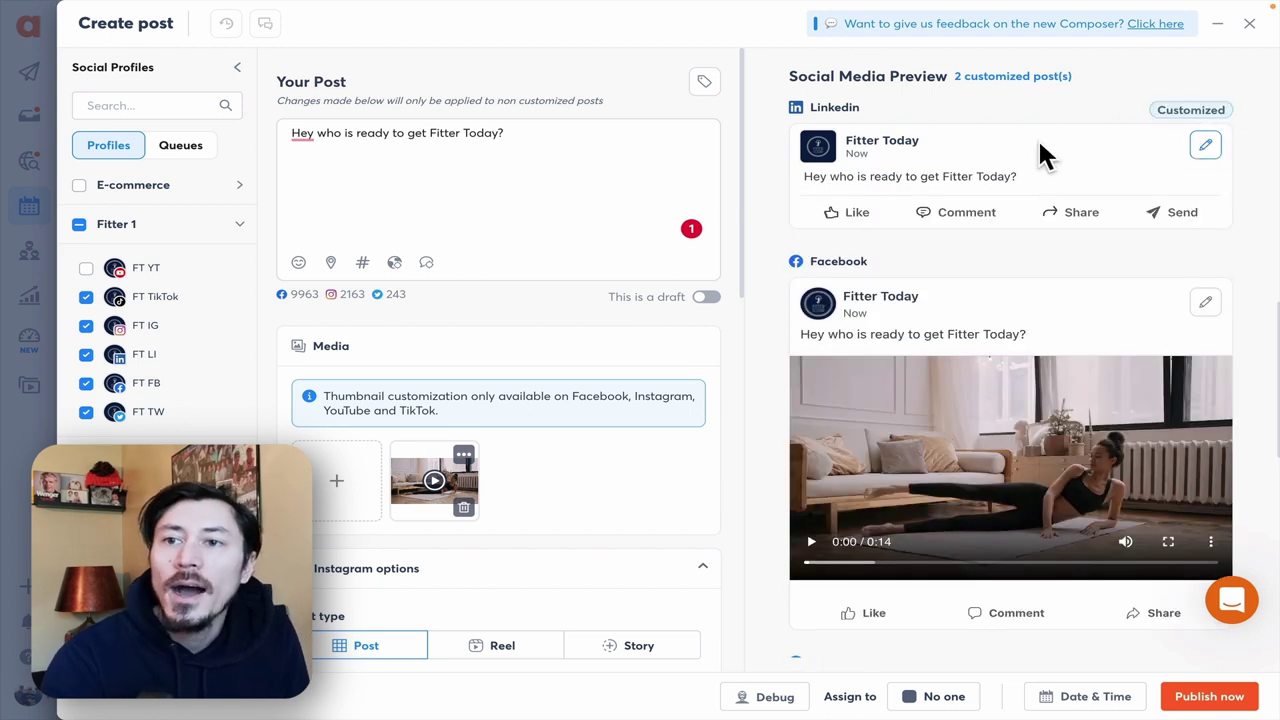
pyautogui.scroll(2, 1052, 430)
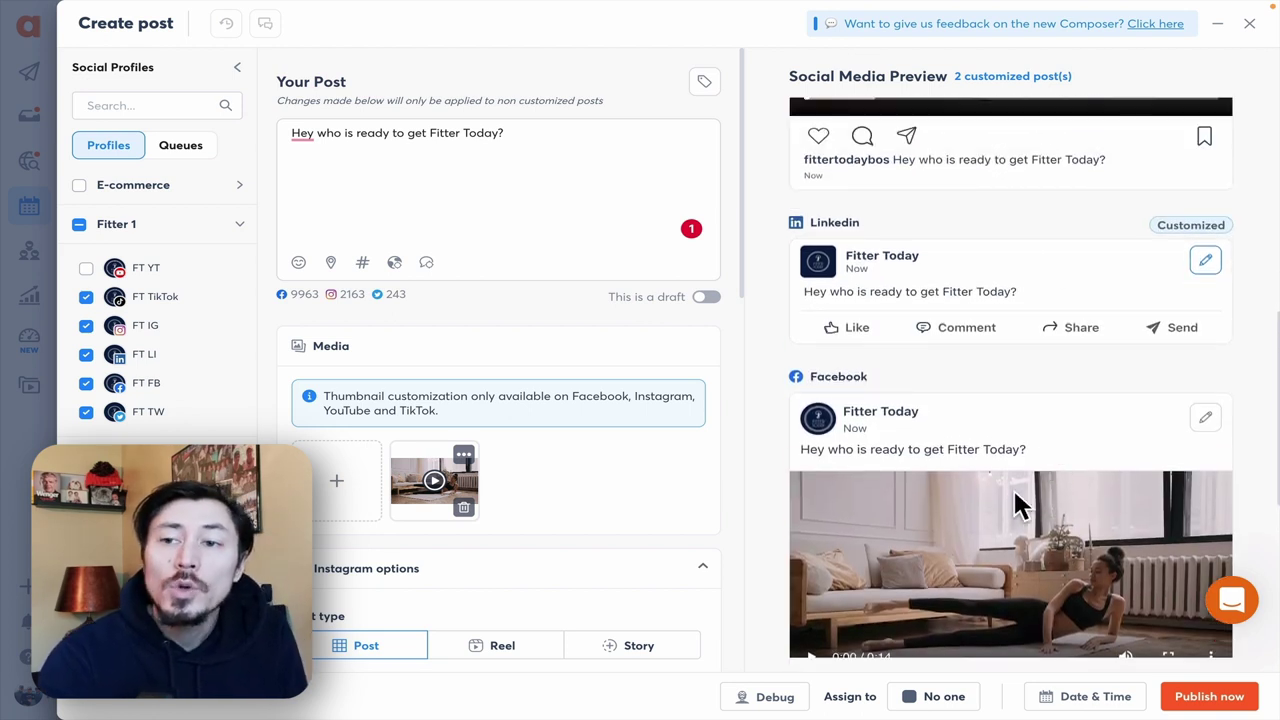
pyautogui.scroll(-2, 1020, 506)
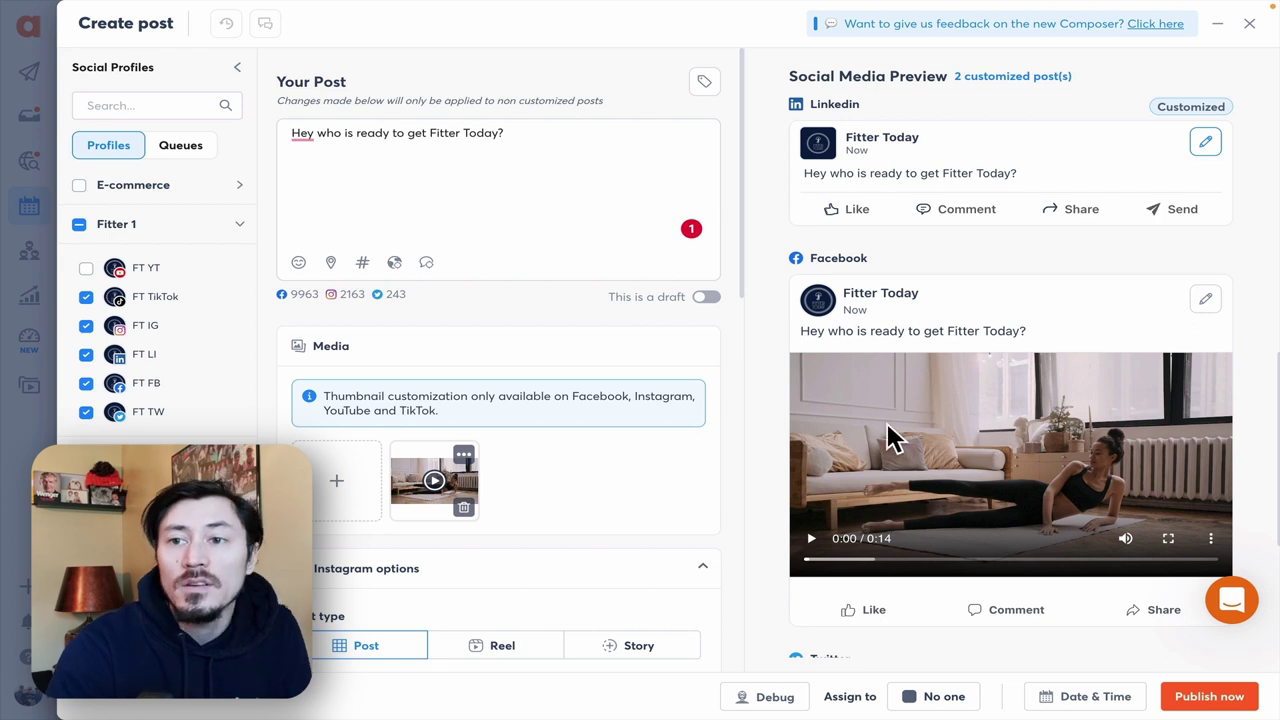
pyautogui.scroll(2, 980, 440)
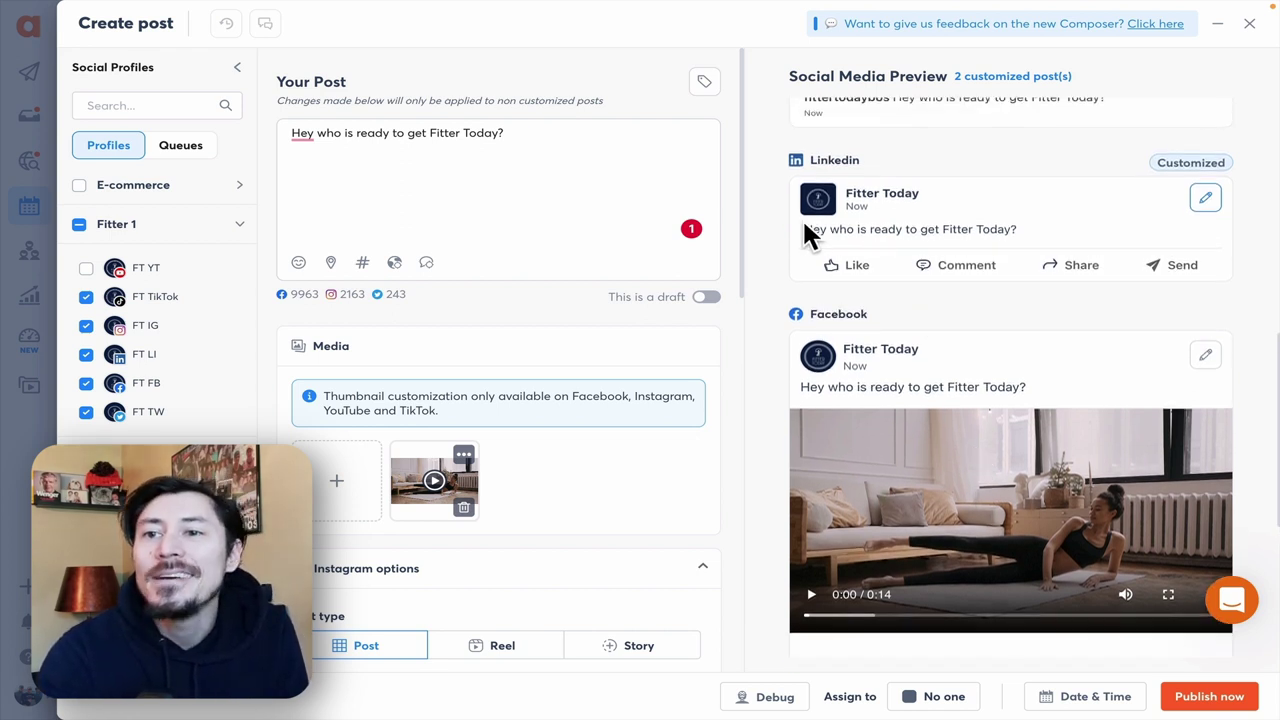
pyautogui.scroll(10, 1138, 389)
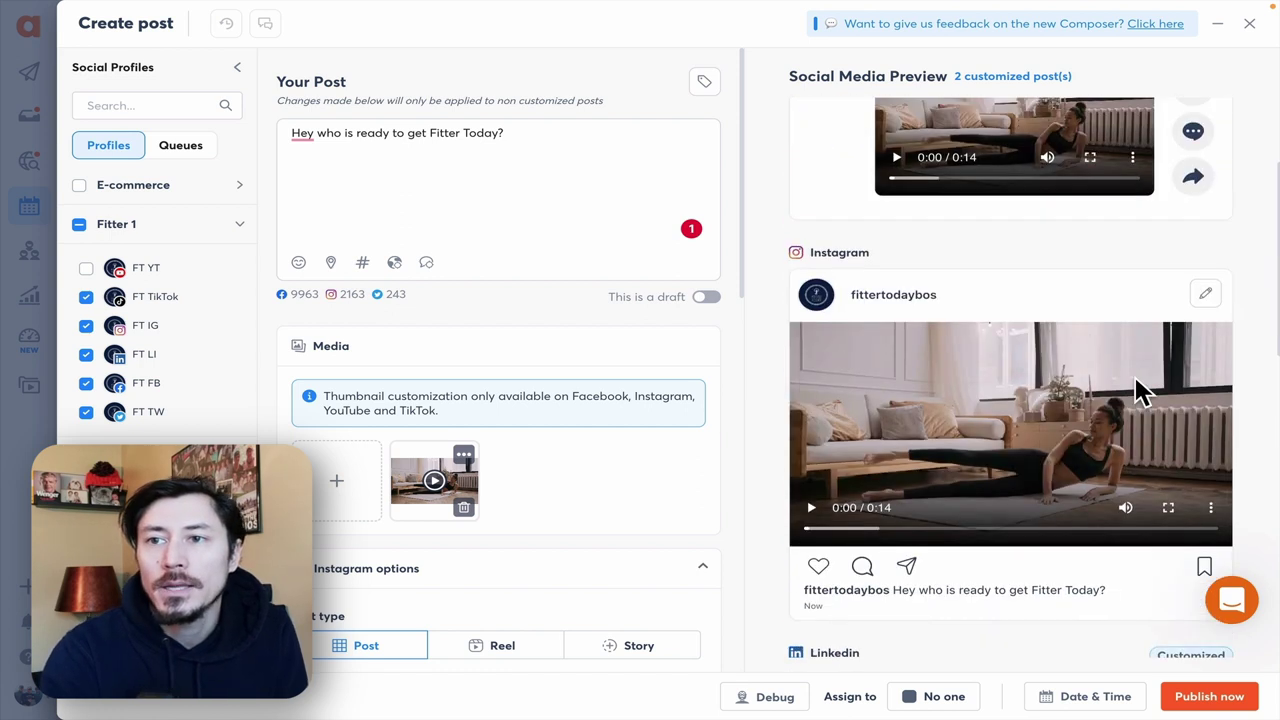